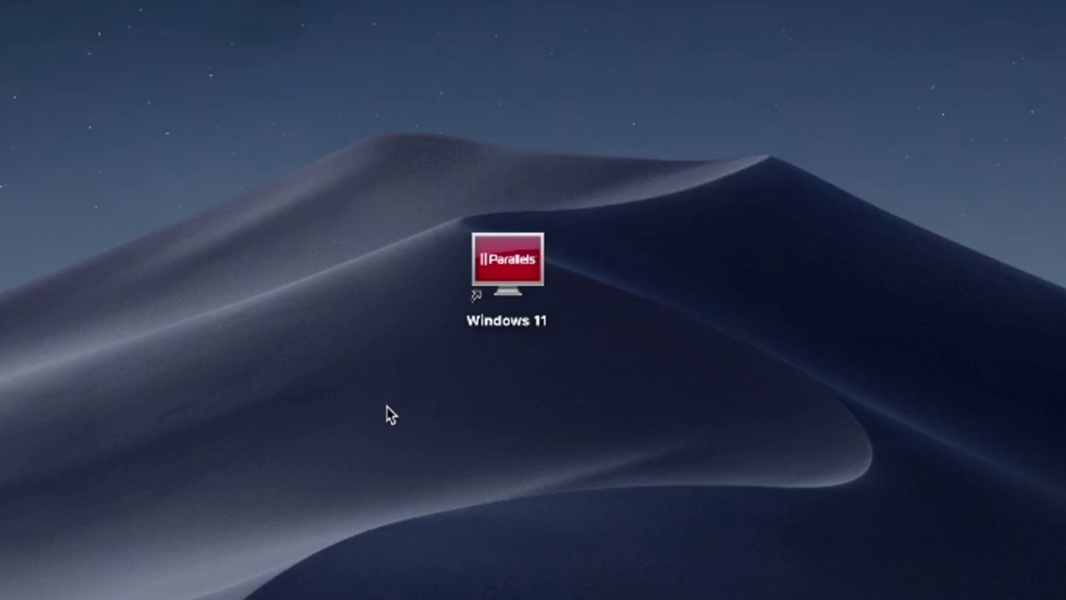
Step: Drag a selection box over the Windows 11 virtual machine shortcut on the desktop
left_click_drag(388, 409, 639, 133)
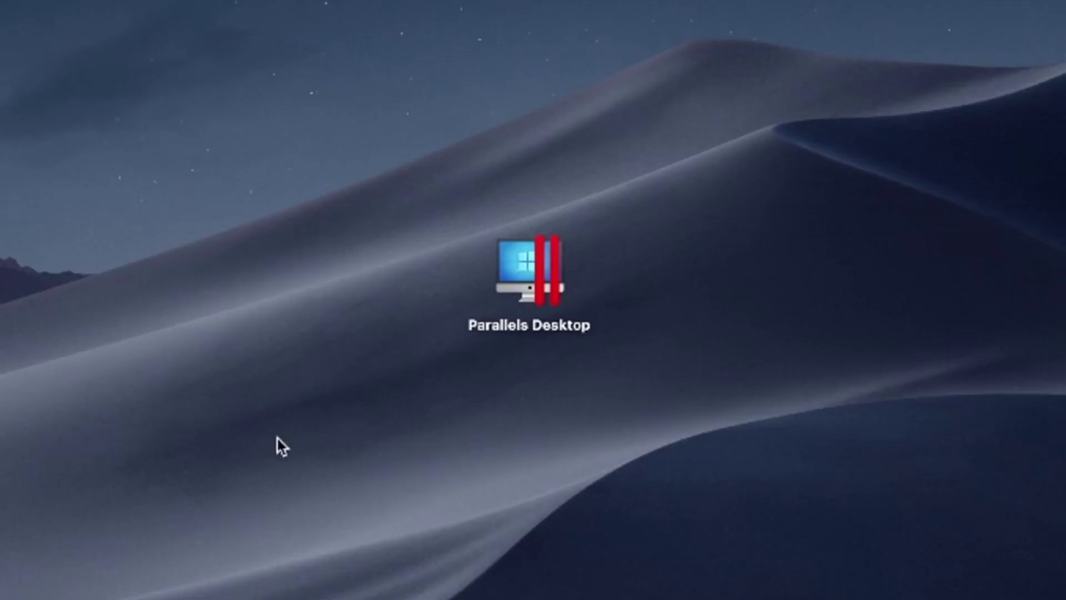
Step: Rubber-band select the Parallels Desktop icon, redrawing the box until it alone is selected
mouse_move(299, 460)
left_mouse_down()
mouse_move(624, 237)
mouse_move(736, 128)
left_mouse_up()
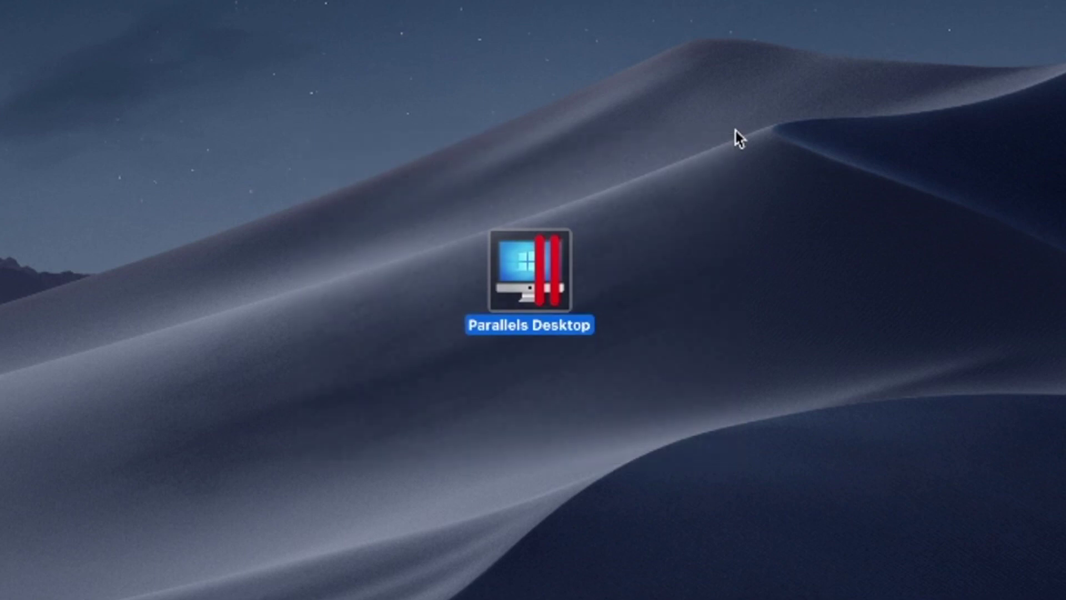
left_click(441, 423)
left_click_drag(343, 465, 757, 134)
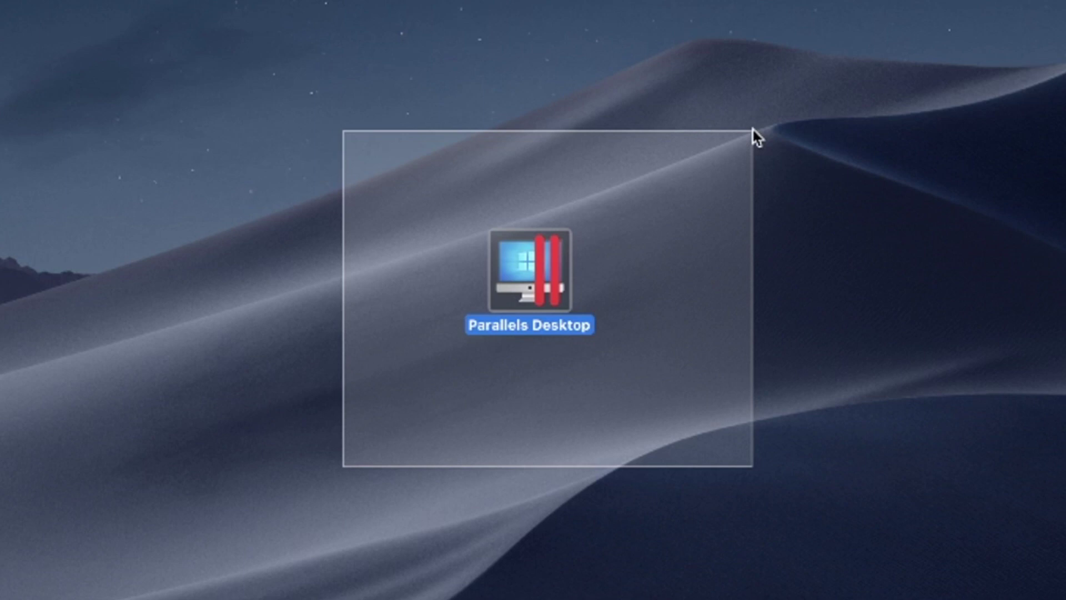
left_click_drag(756, 137, 753, 131)
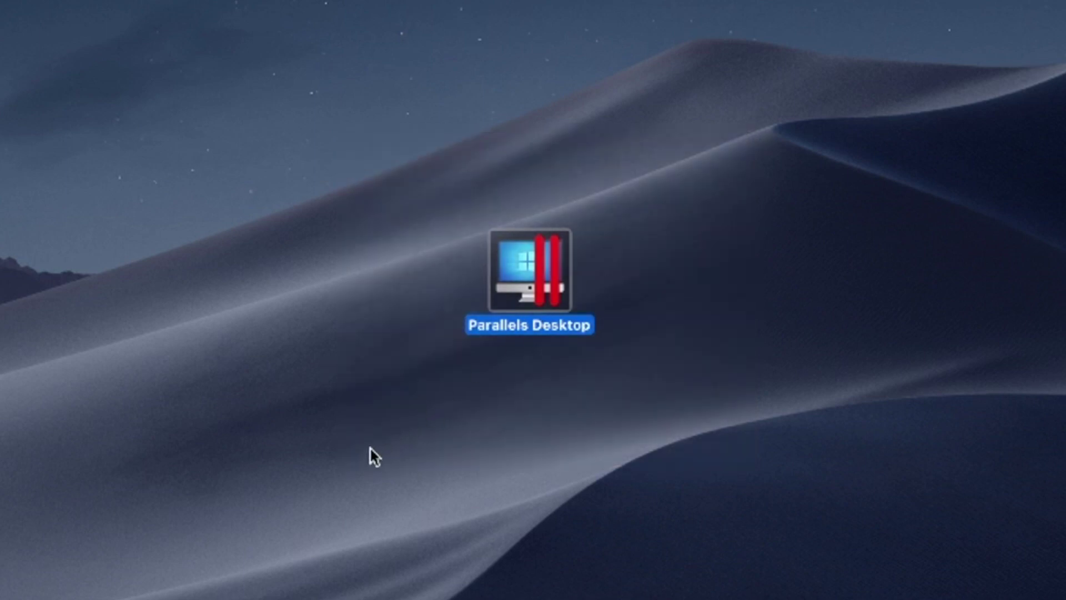
left_click_drag(315, 482, 733, 154)
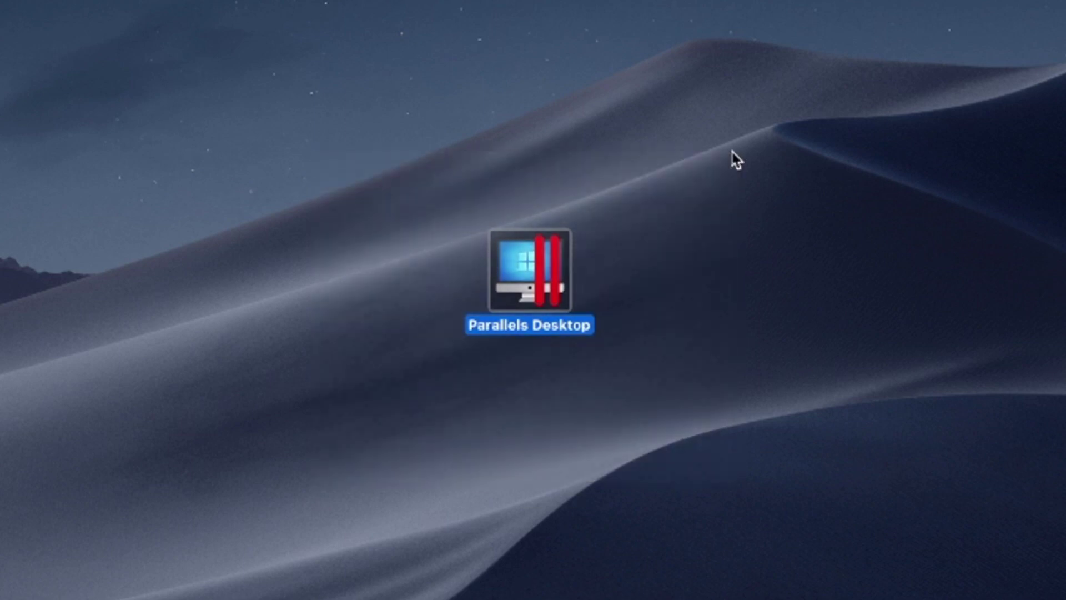